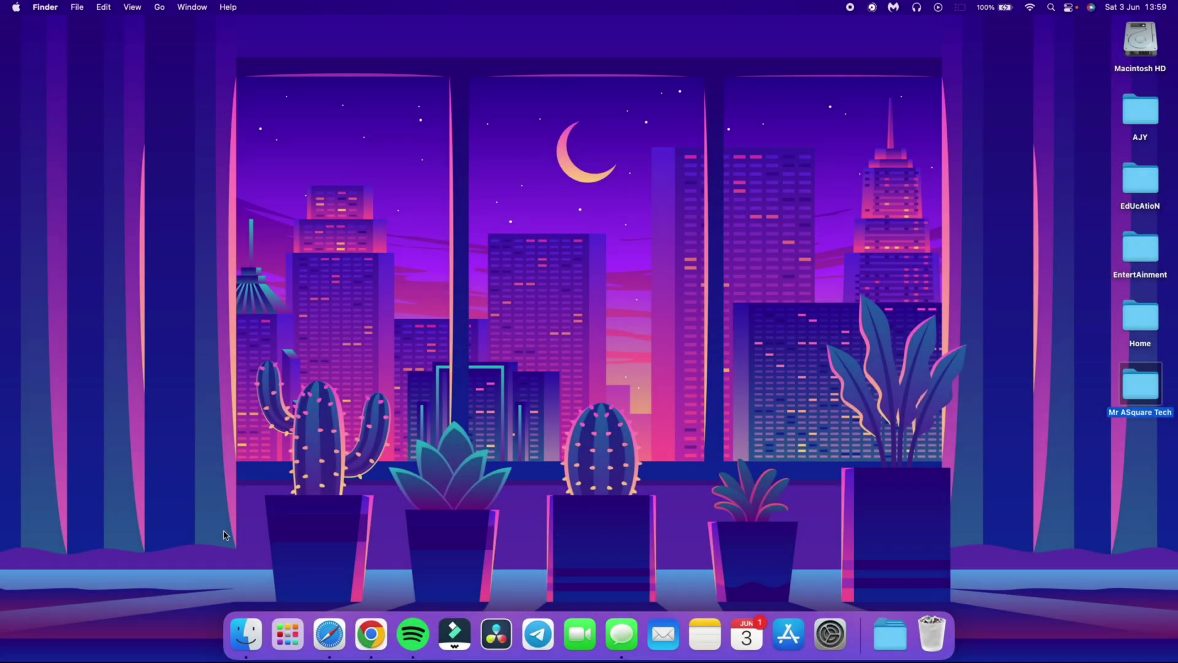
Step: In Safari, Google 'screensaver planet' (fixing the misspelling) and open the Screensavers Planet website
left_click(329, 633)
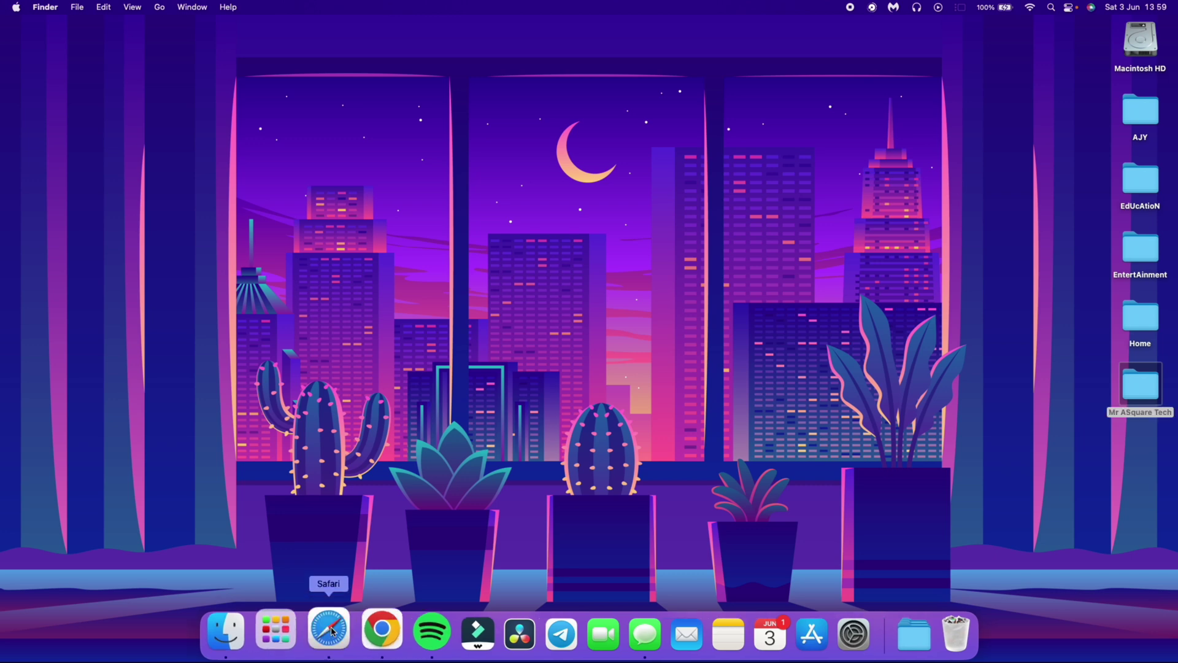
type("scree")
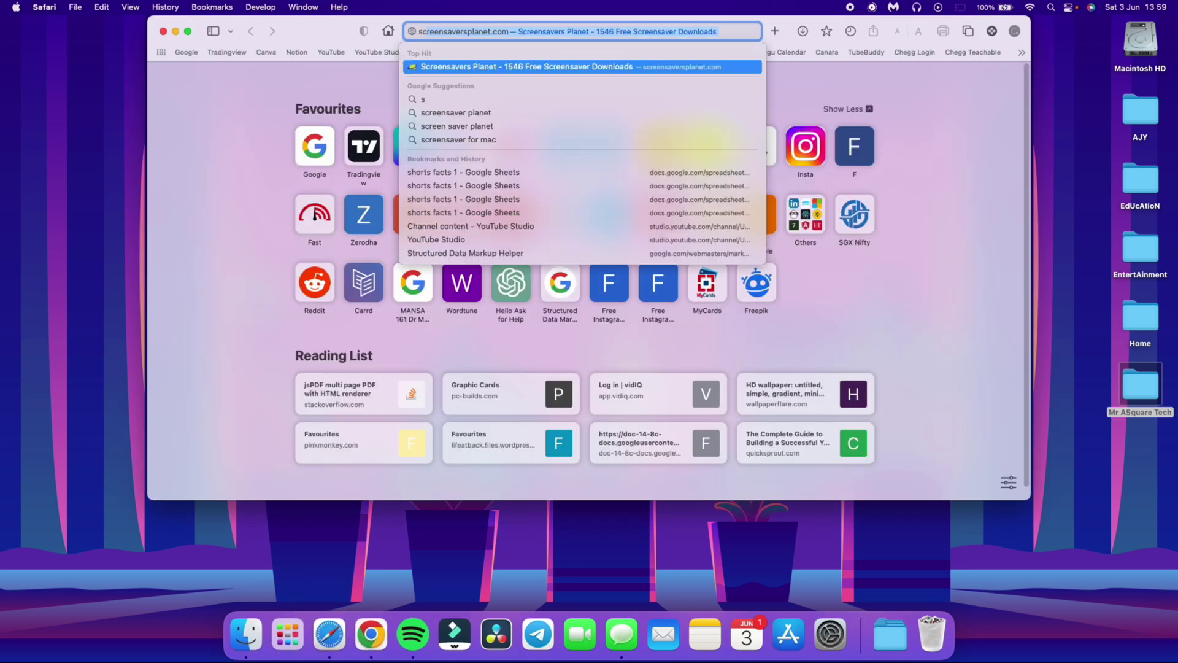
type("nsver planet")
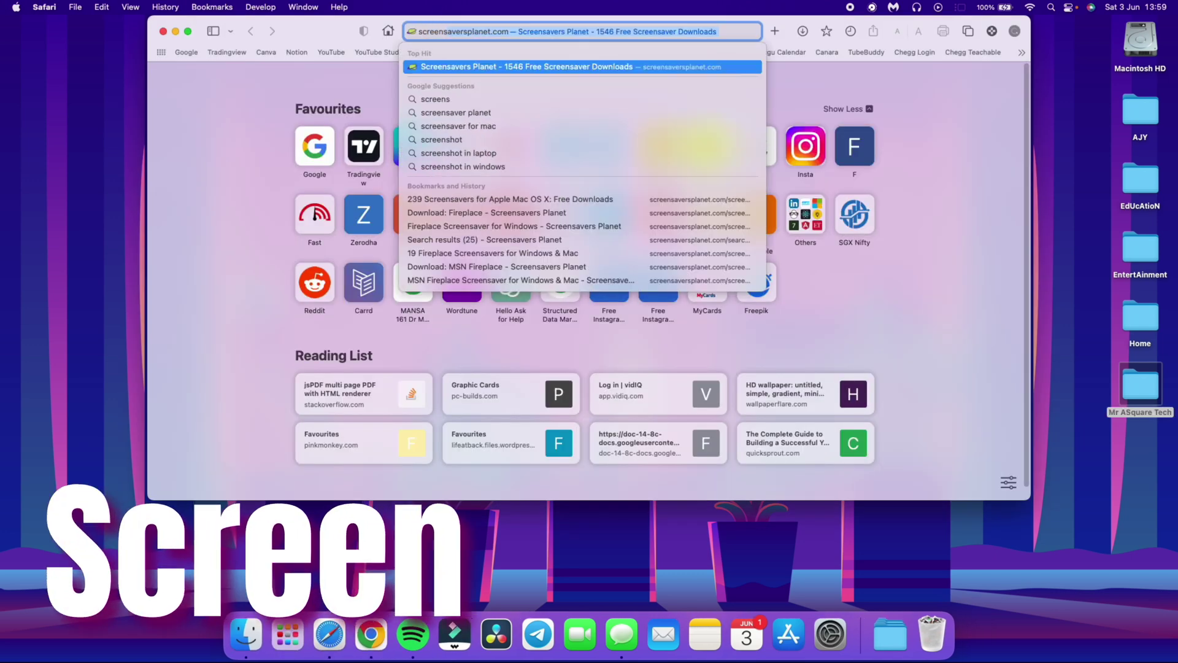
key("Return")
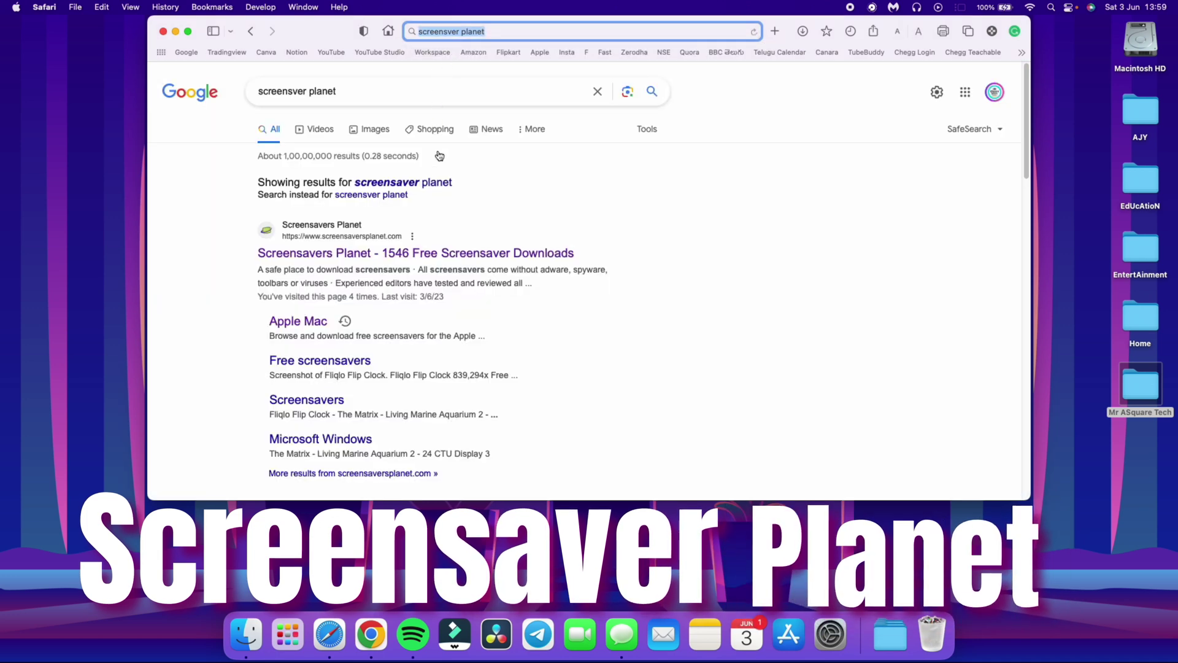
left_click(444, 189)
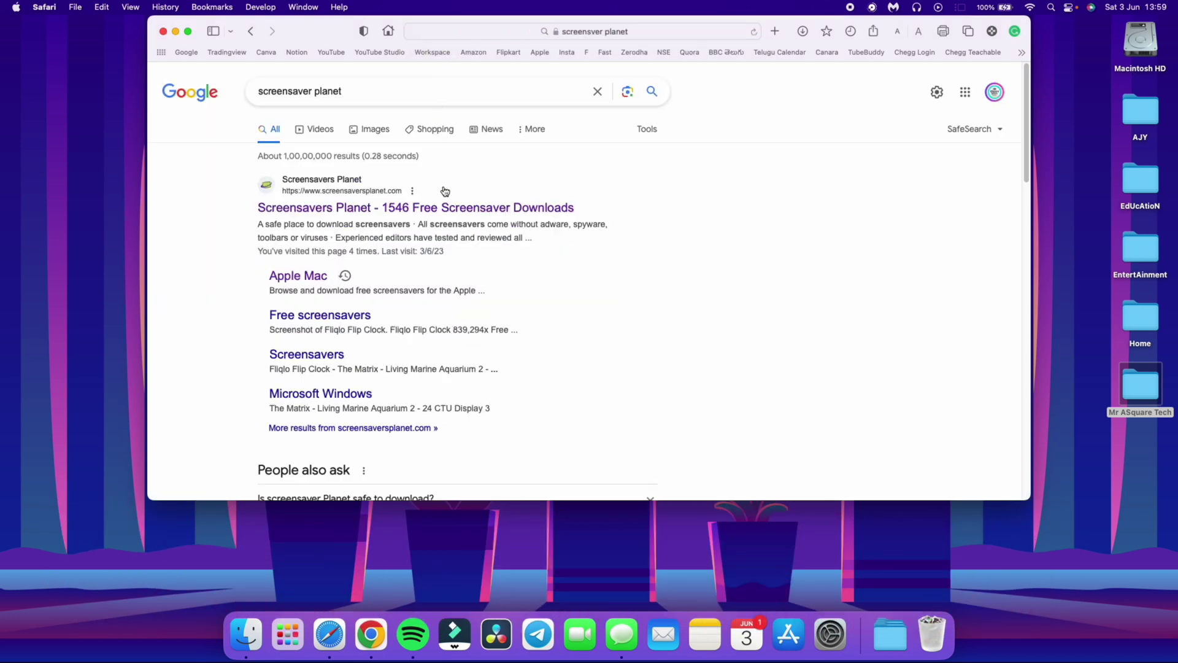
left_click(405, 209)
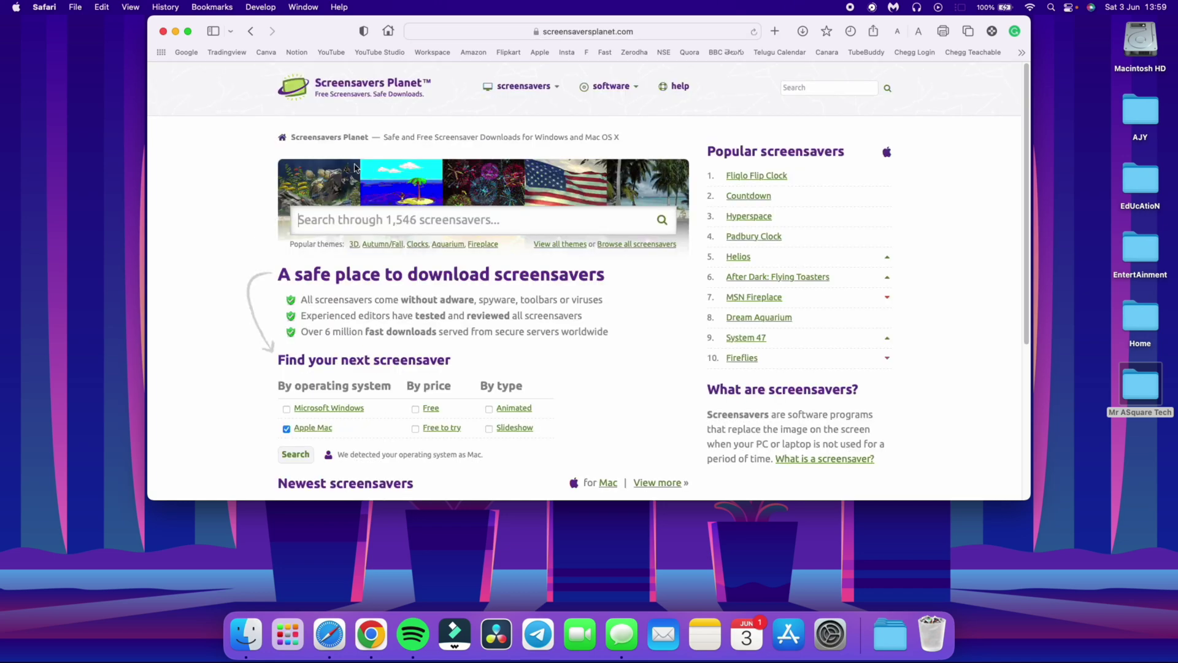
Step: Search the site for 'padbury clock', download the Padbury Clock screen saver, then minimize Safari
left_click(189, 32)
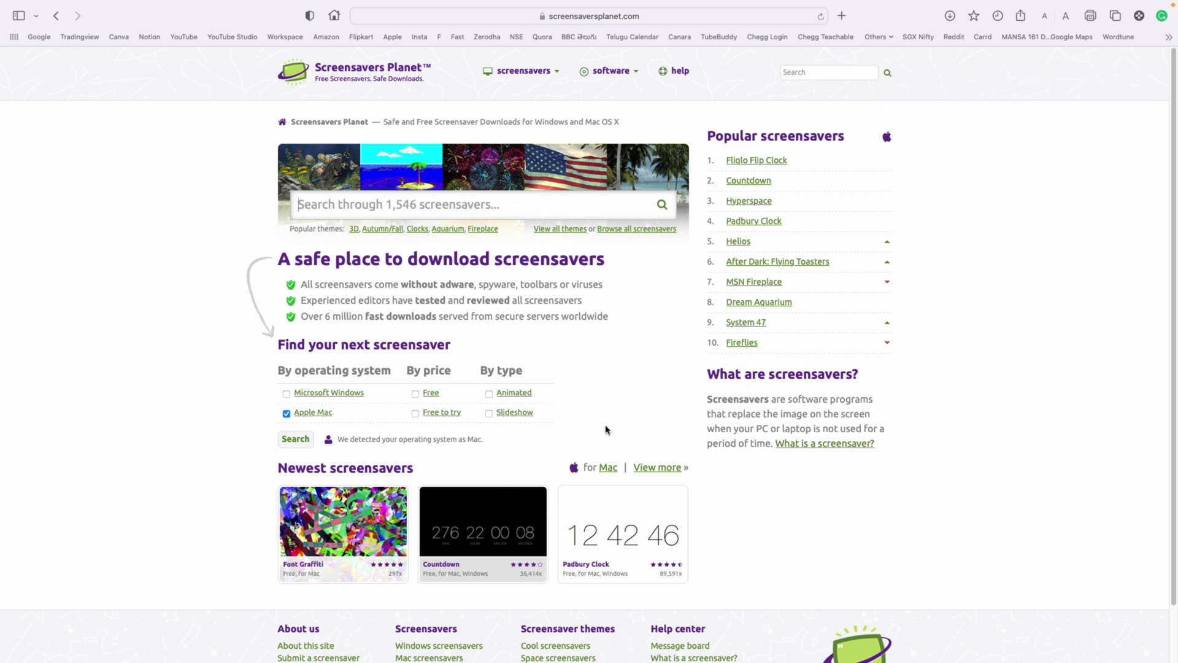
type("padbur")
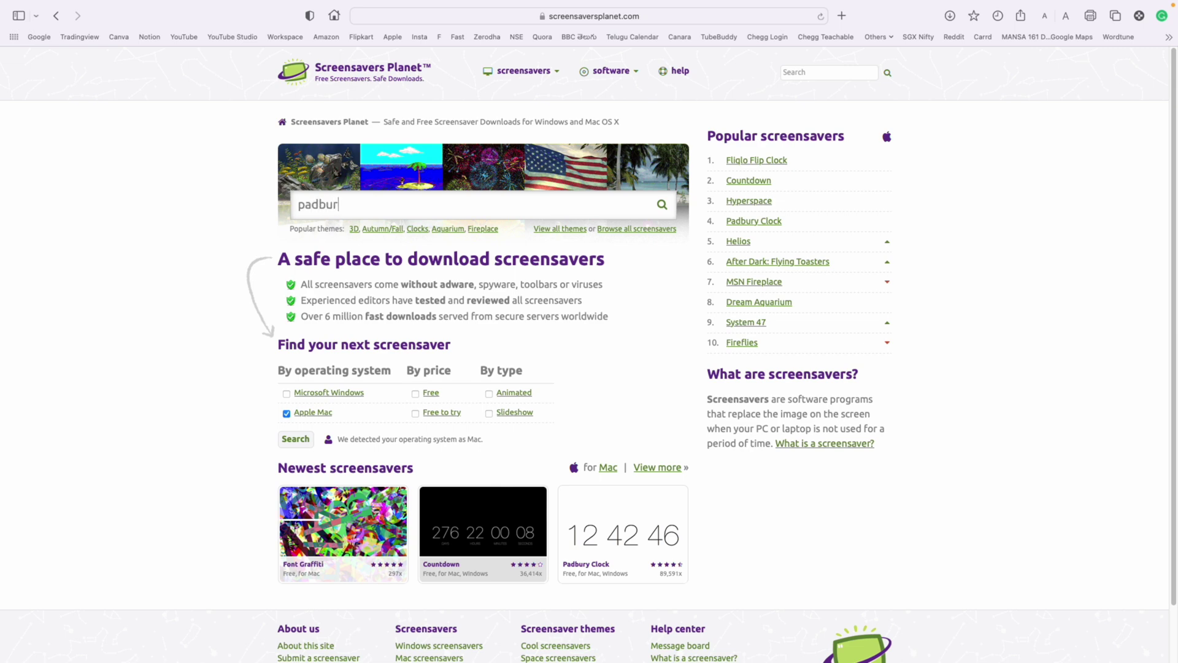
type("y clock")
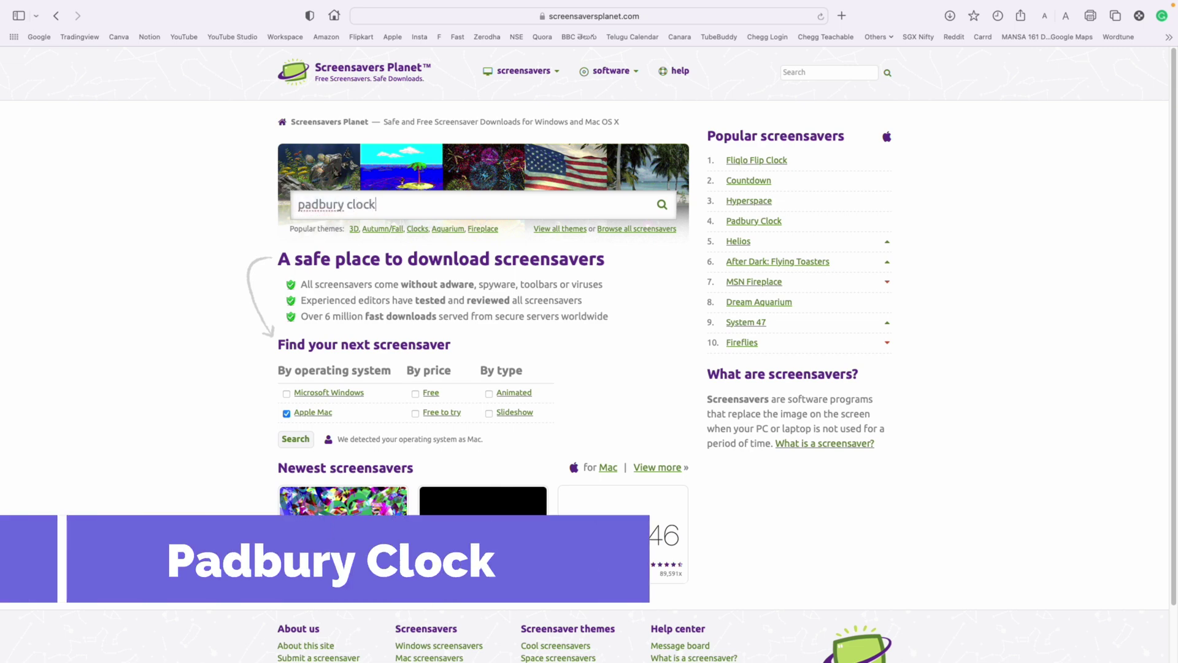
key("Return")
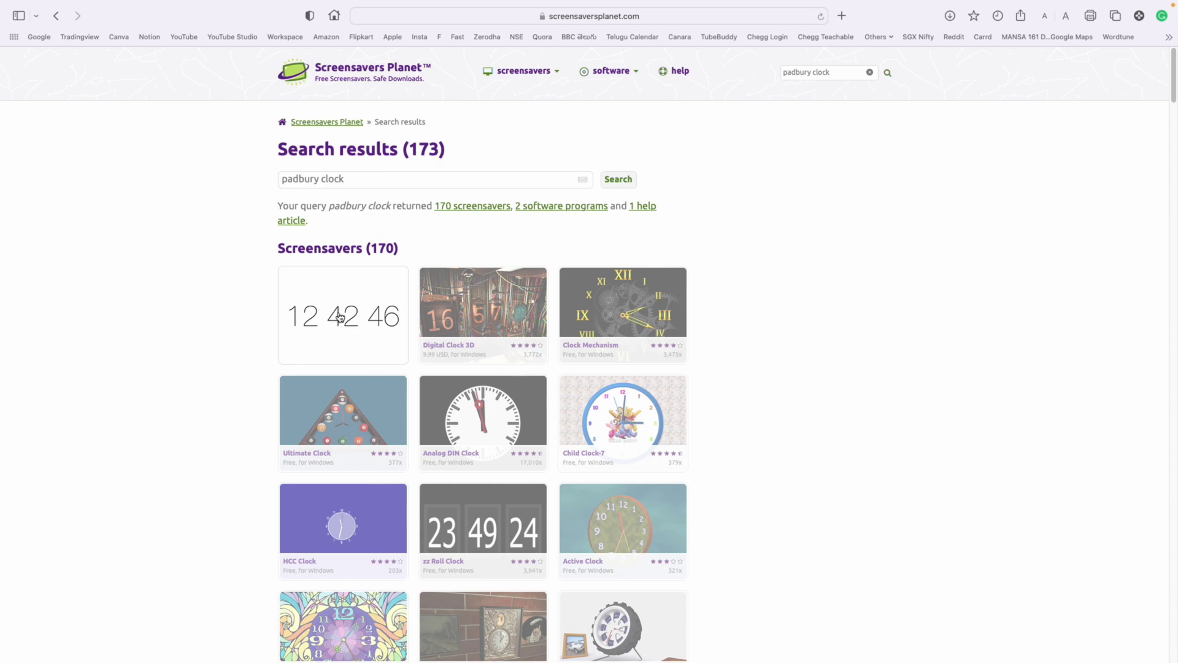
left_click(339, 315)
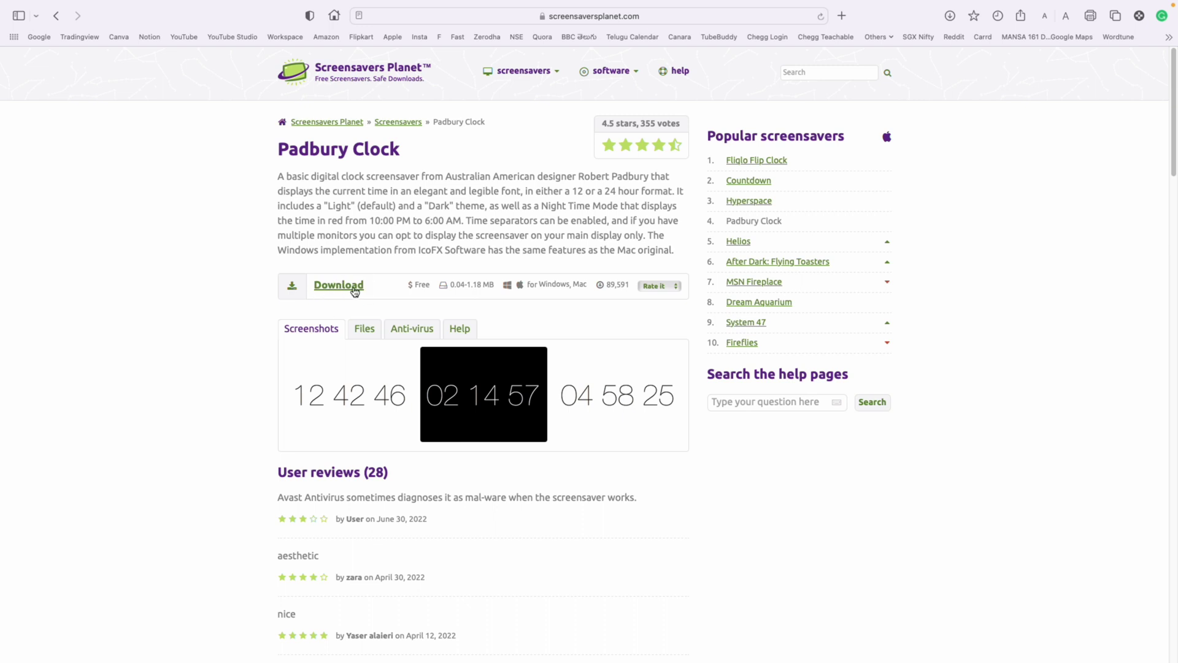
left_click(339, 285)
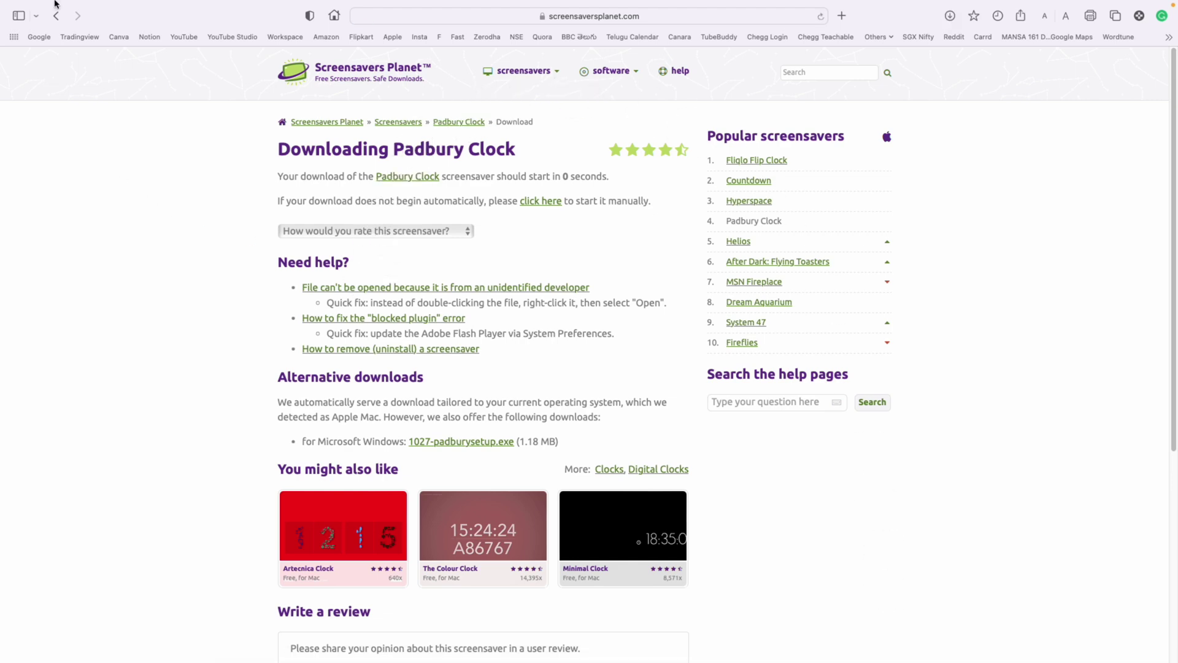
left_click(41, 27)
key("super+m")
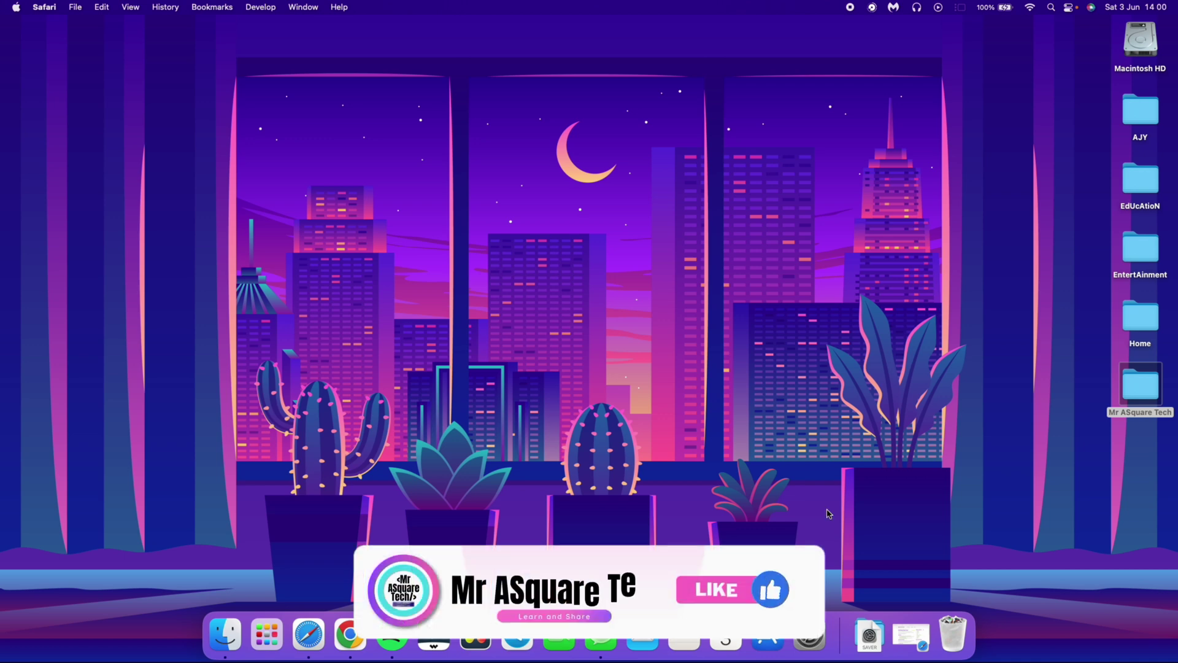
Step: Open Padbury Clock.saver from the Downloads folder via its context menu to begin installing it
left_click(869, 635)
left_click(923, 319)
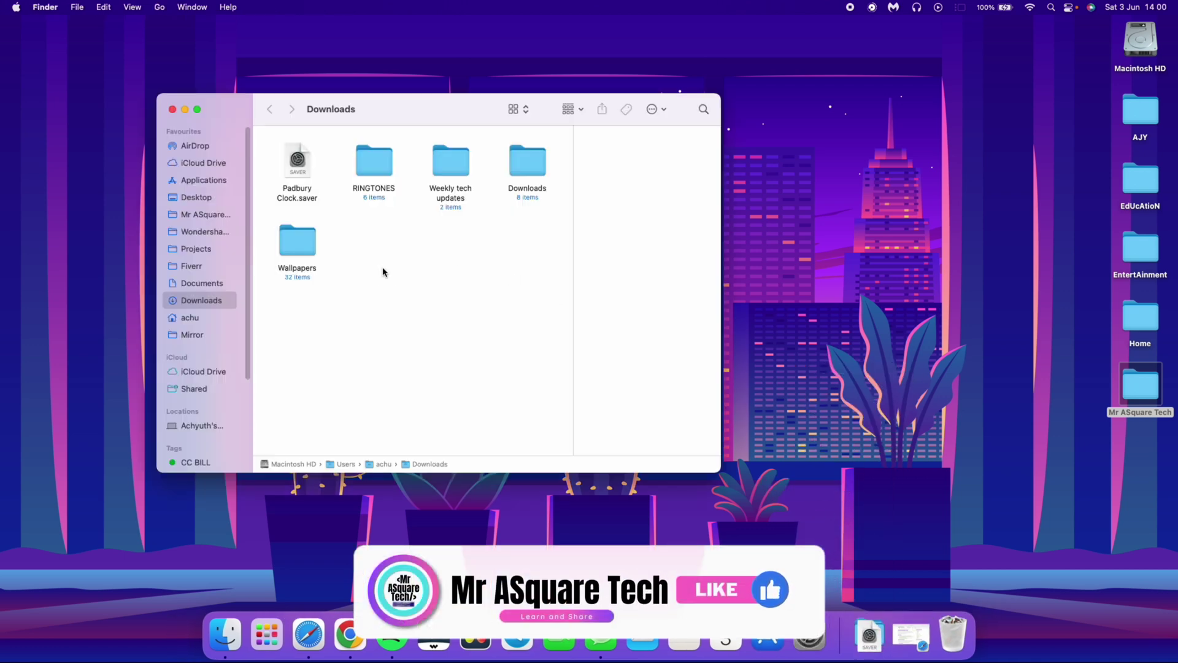
left_click(298, 162)
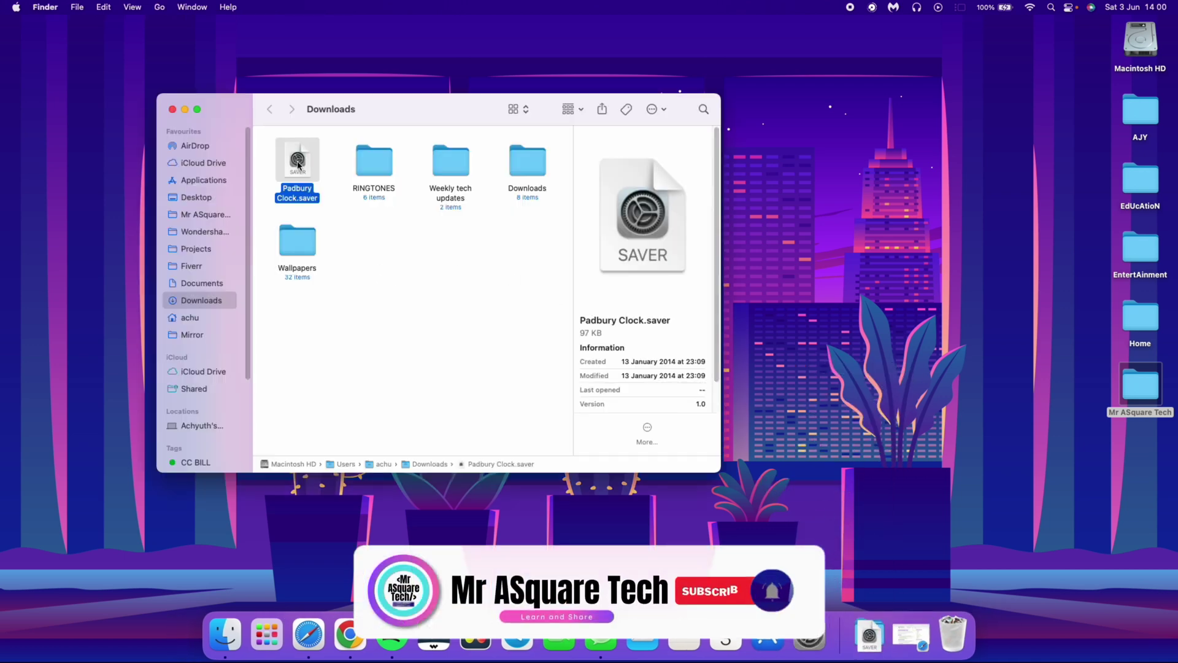
right_click(297, 164)
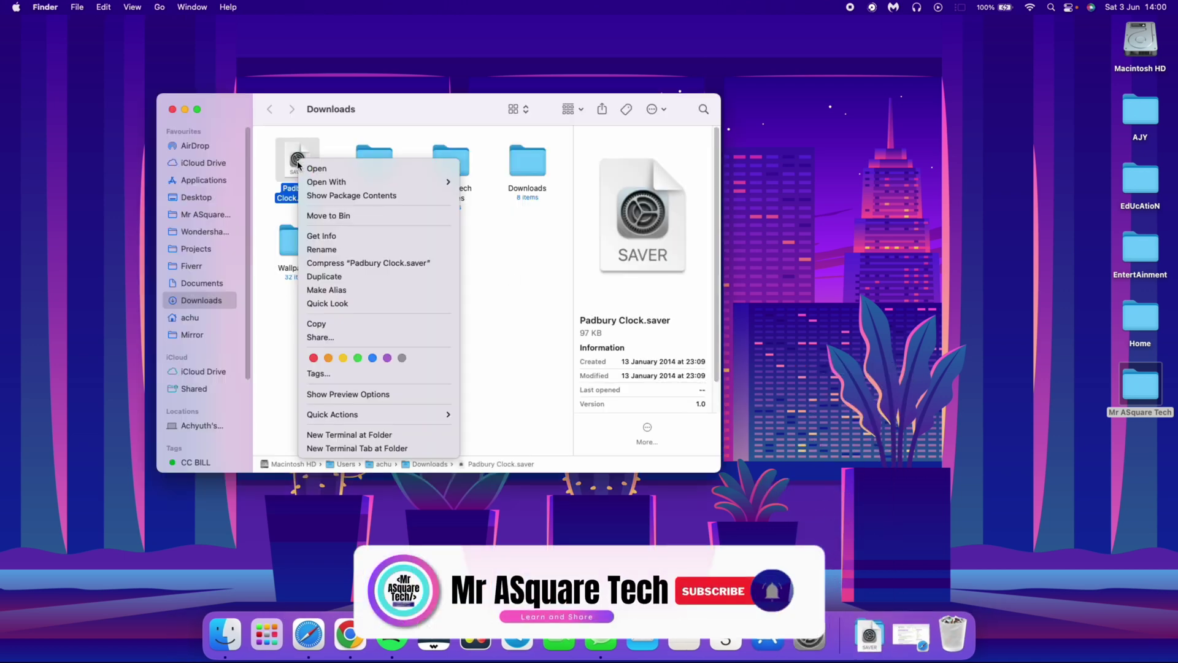
left_click(345, 176)
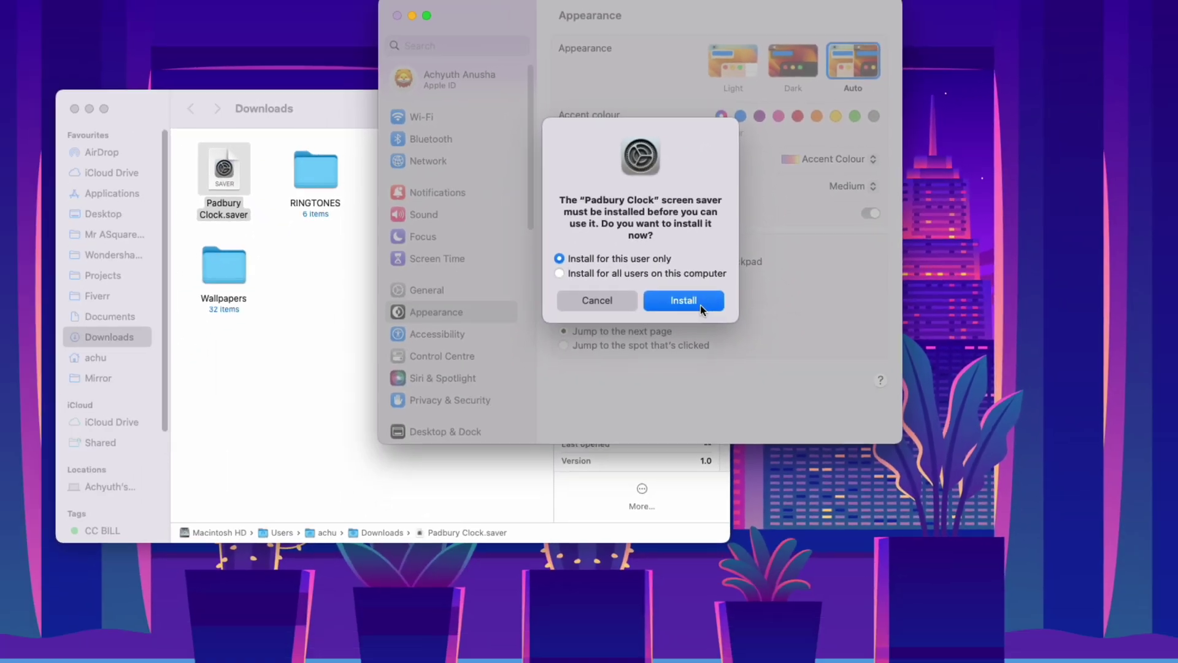
Step: Install Padbury Clock, select it at the bottom of the screen saver gallery, and preview it
left_click(724, 469)
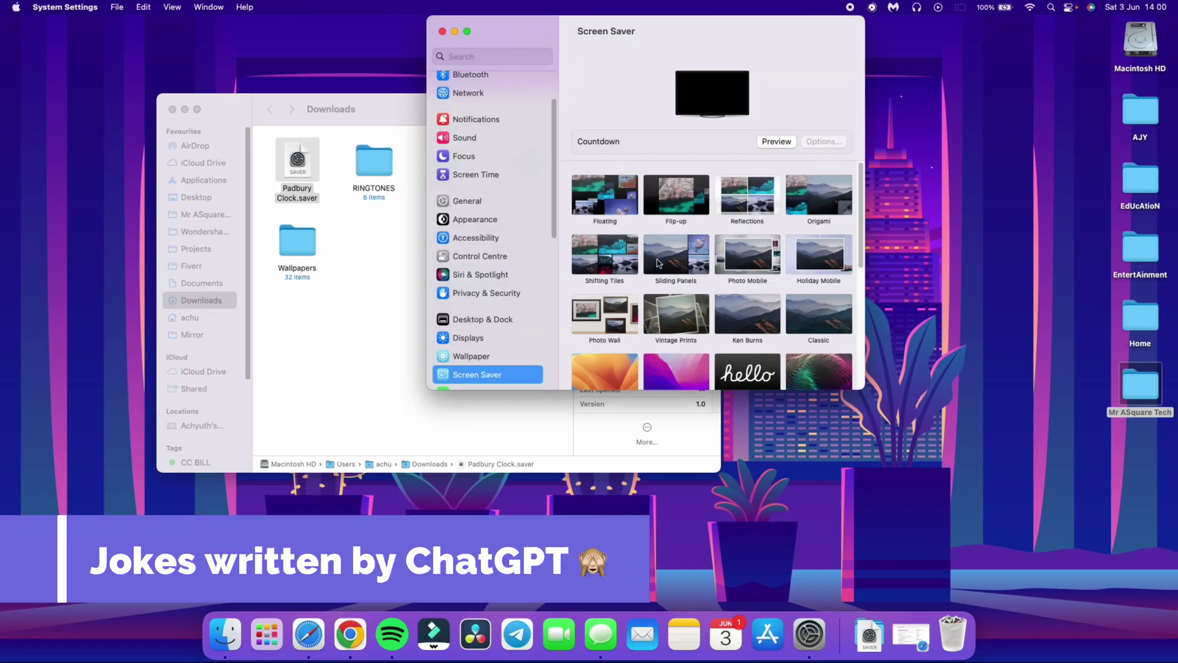
left_click(184, 109)
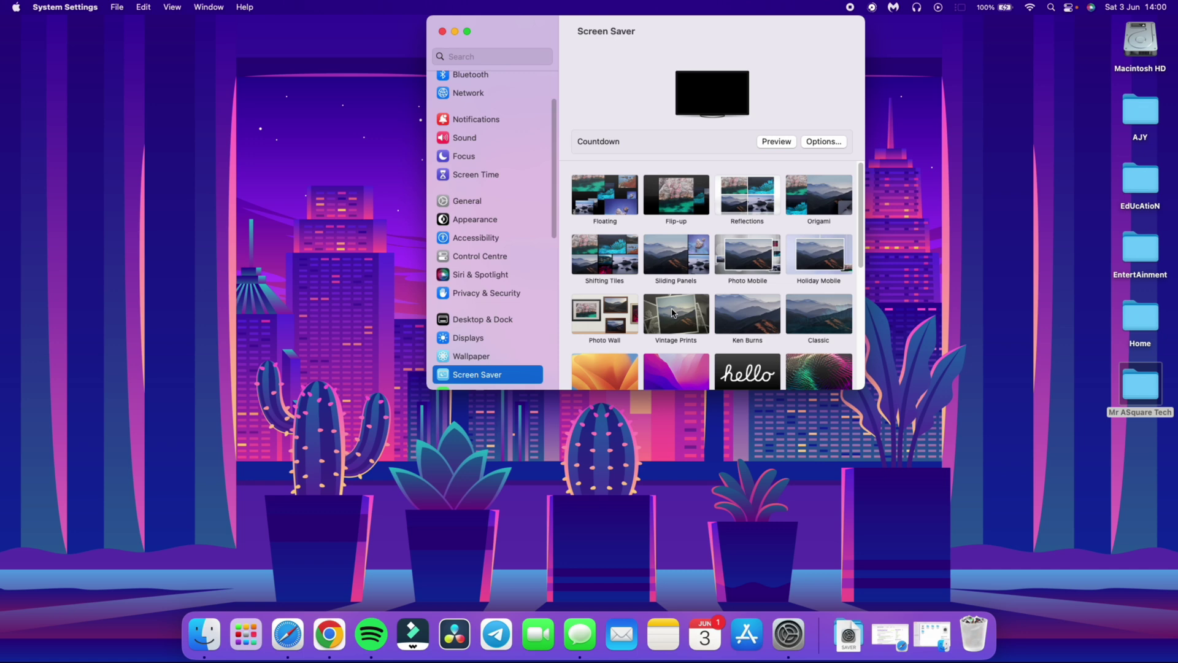
scroll(673, 313, "down", 10)
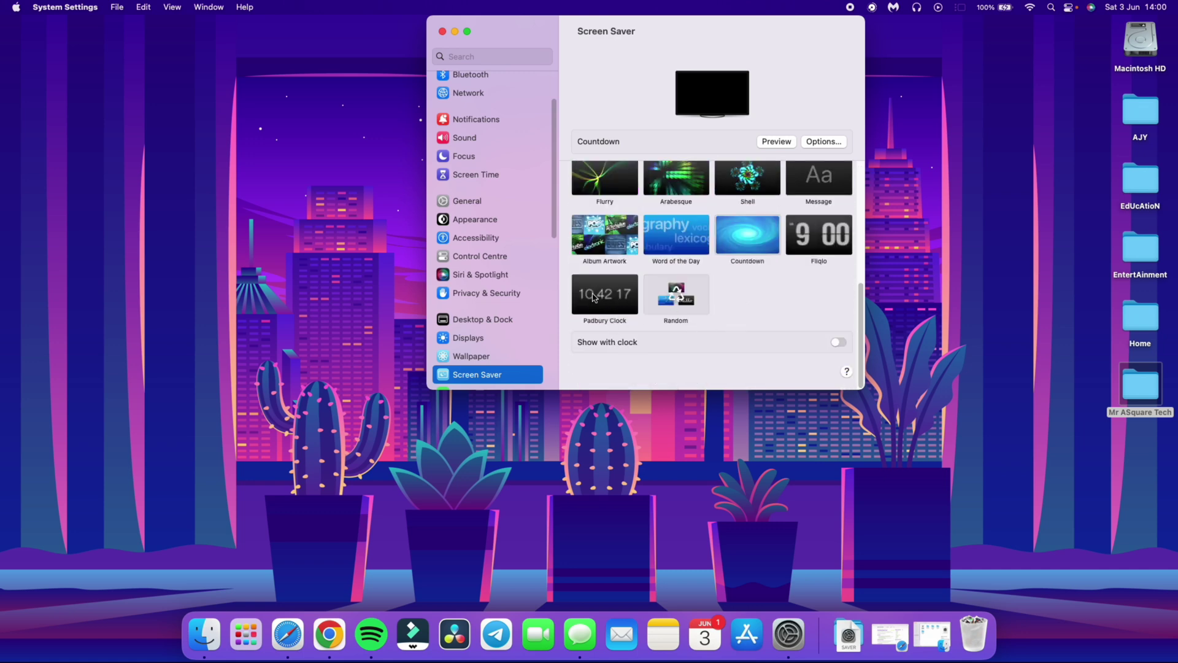
left_click(626, 310)
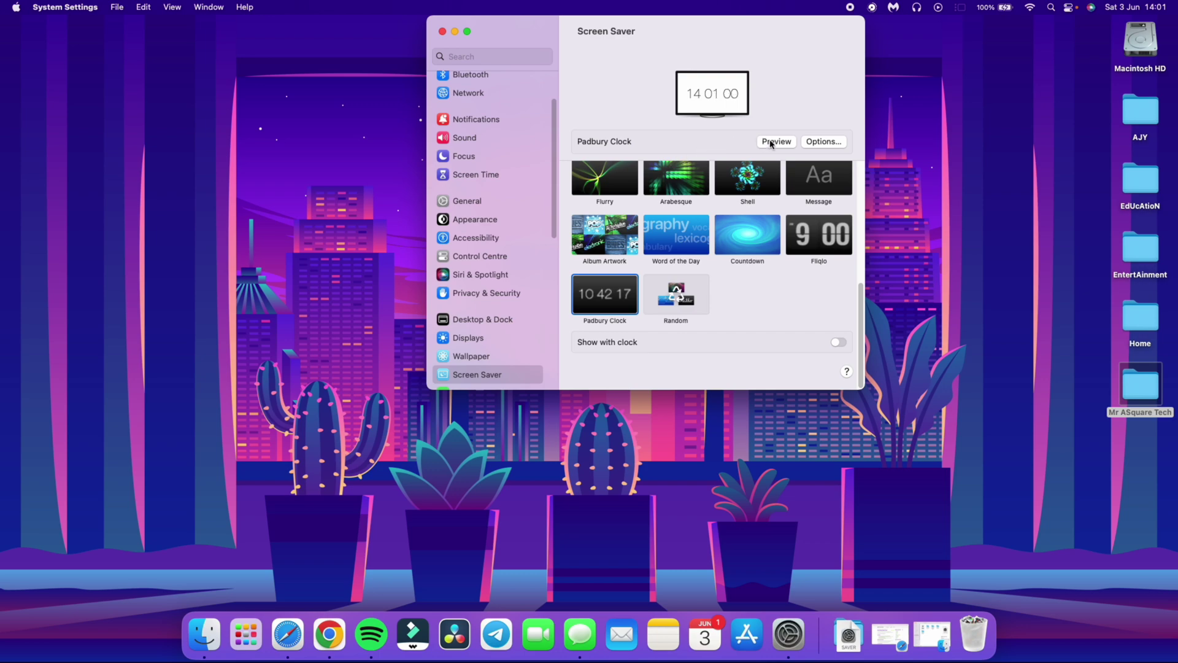
left_click(770, 142)
Step: In Padbury Clock's Options, choose the Dark theme and enable 24-hour time, separators and Night Time Mode
left_click(825, 142)
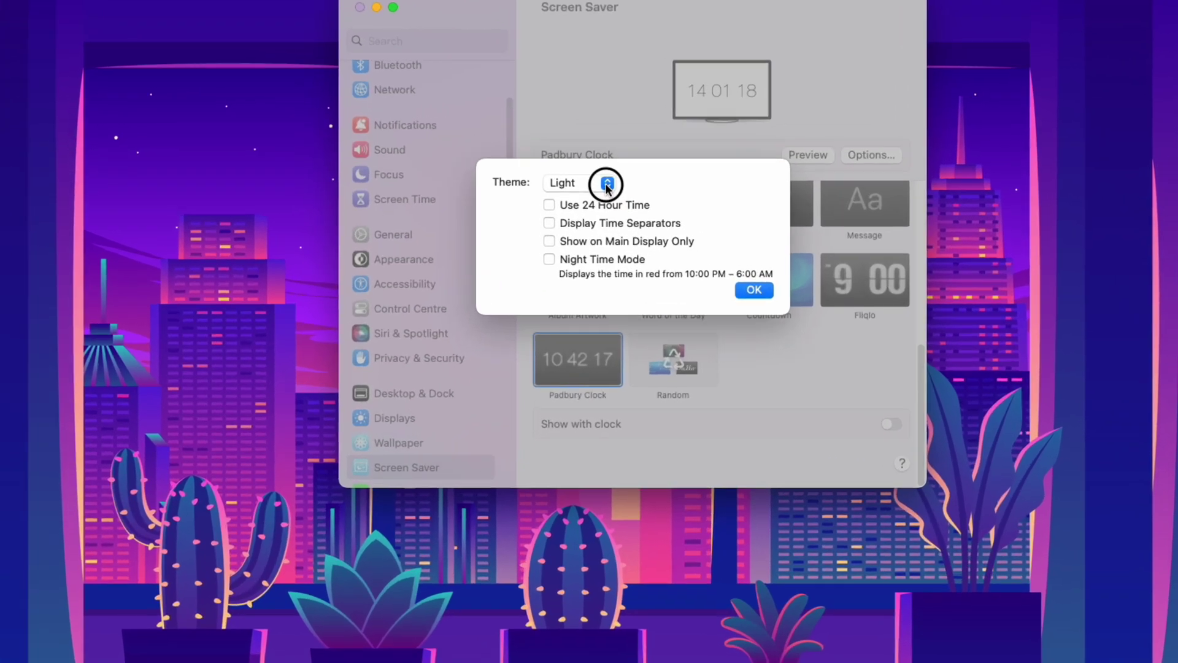
left_click(626, 162)
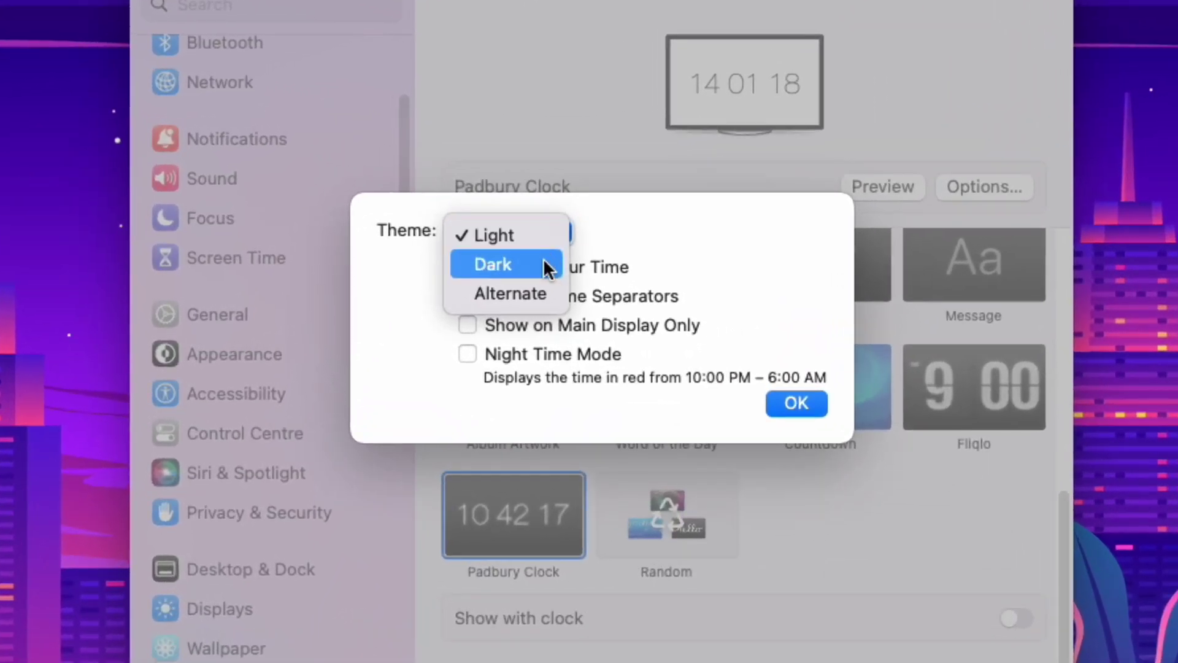
left_click(544, 263)
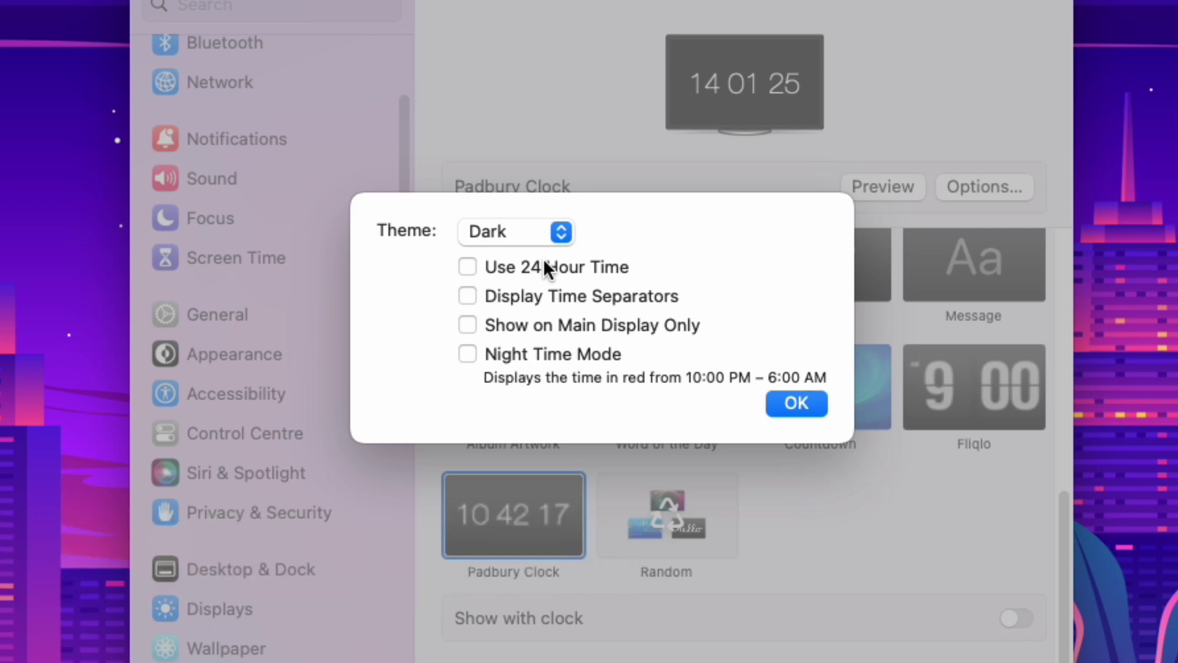
left_click(468, 267)
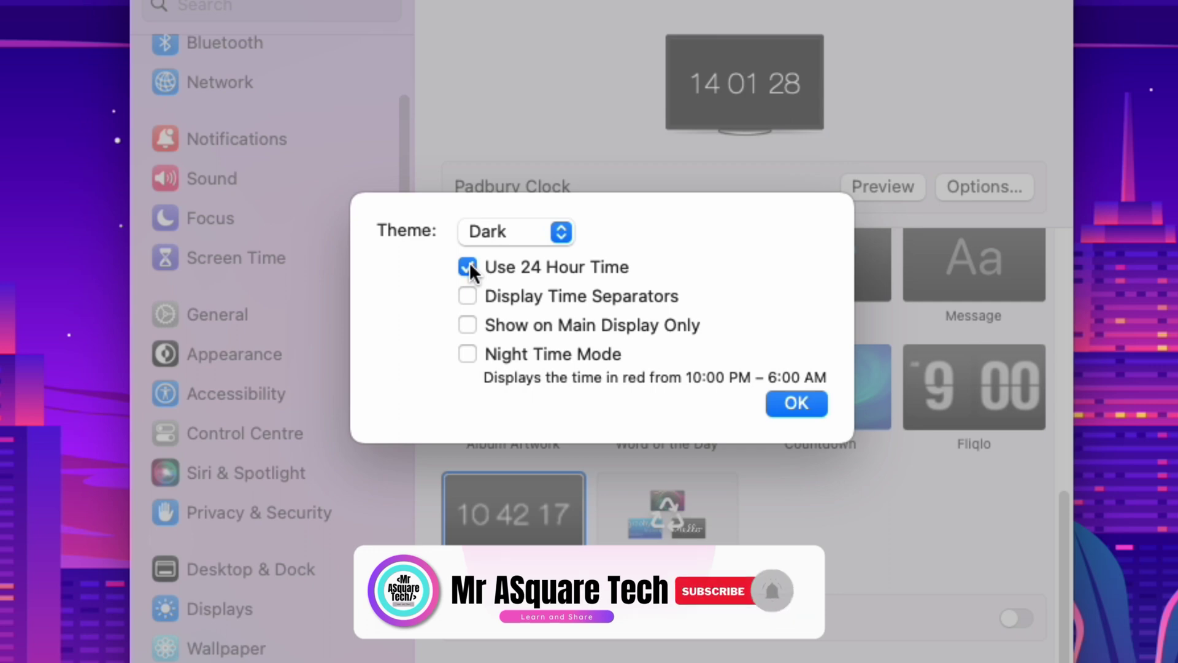
left_click(469, 295)
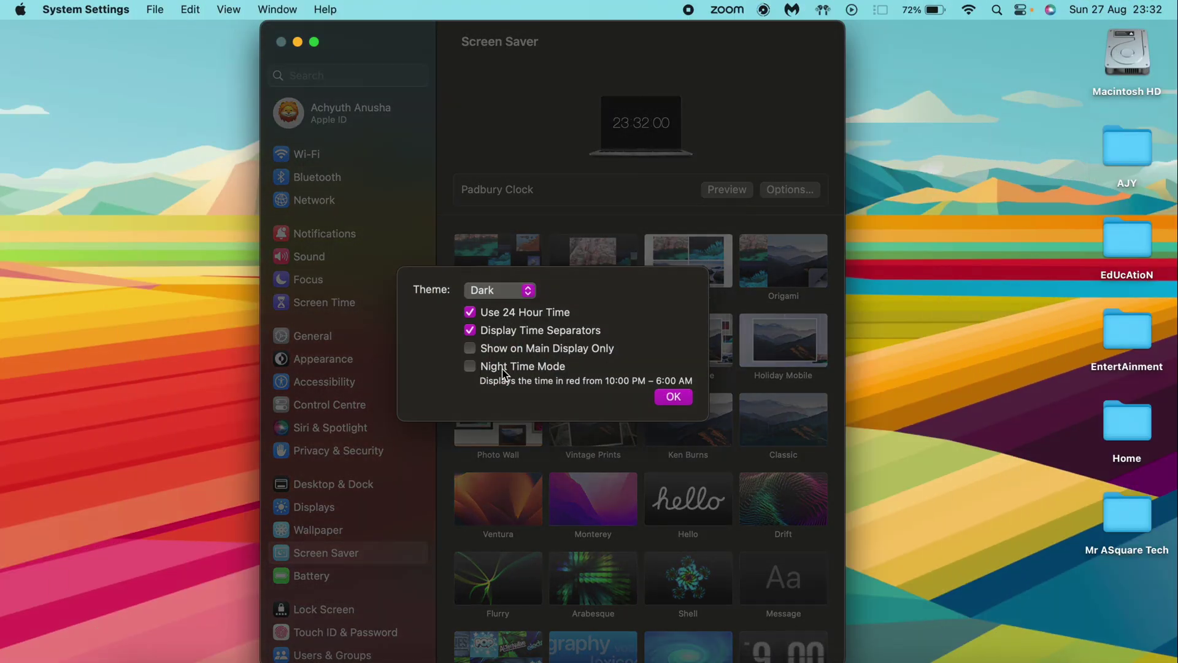
left_click(534, 370)
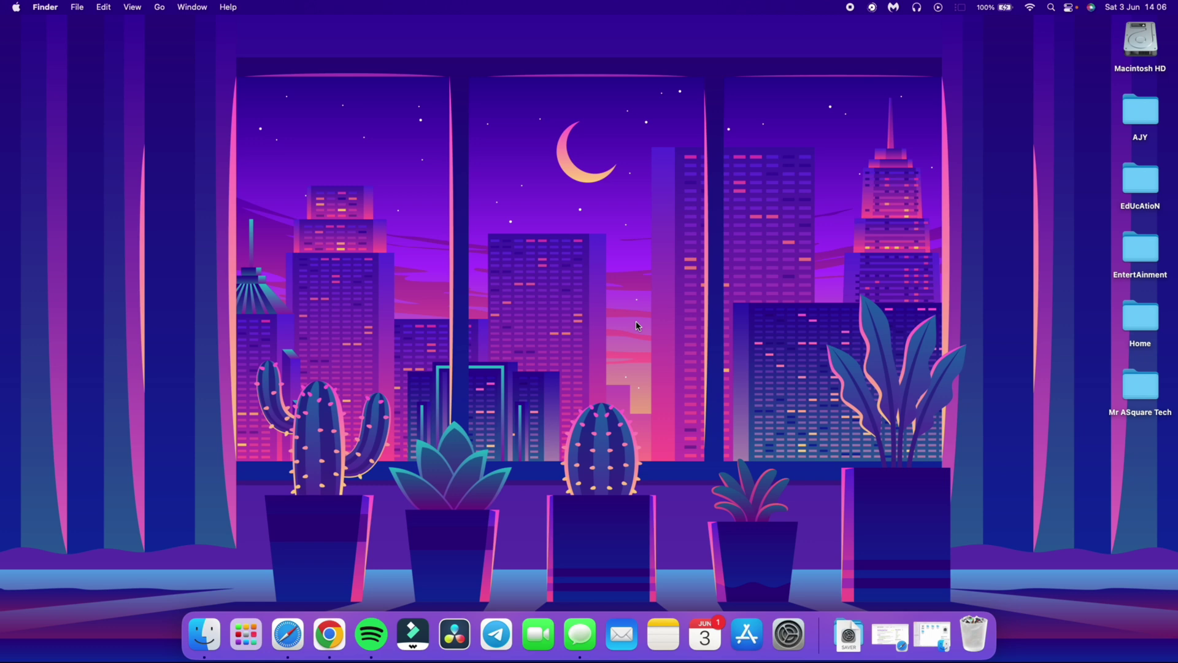
Step: Reopen System Settings through the desktop's Change Wallpaper… menu and go to the Screen Saver pane
right_click(599, 272)
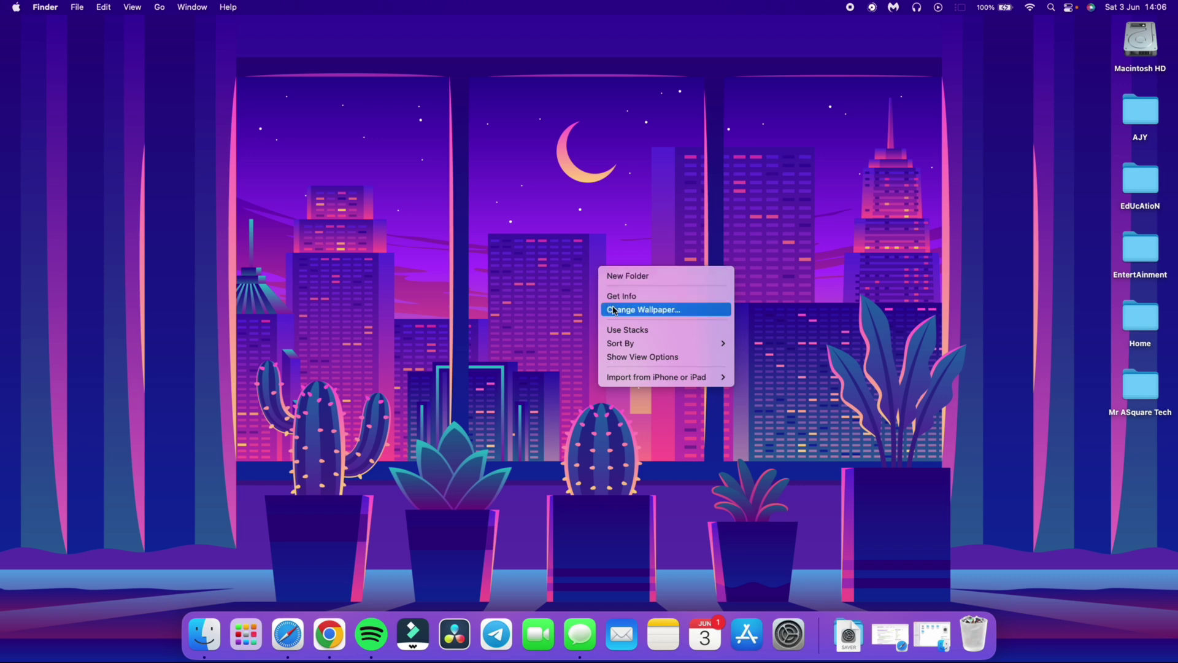
left_click(684, 313)
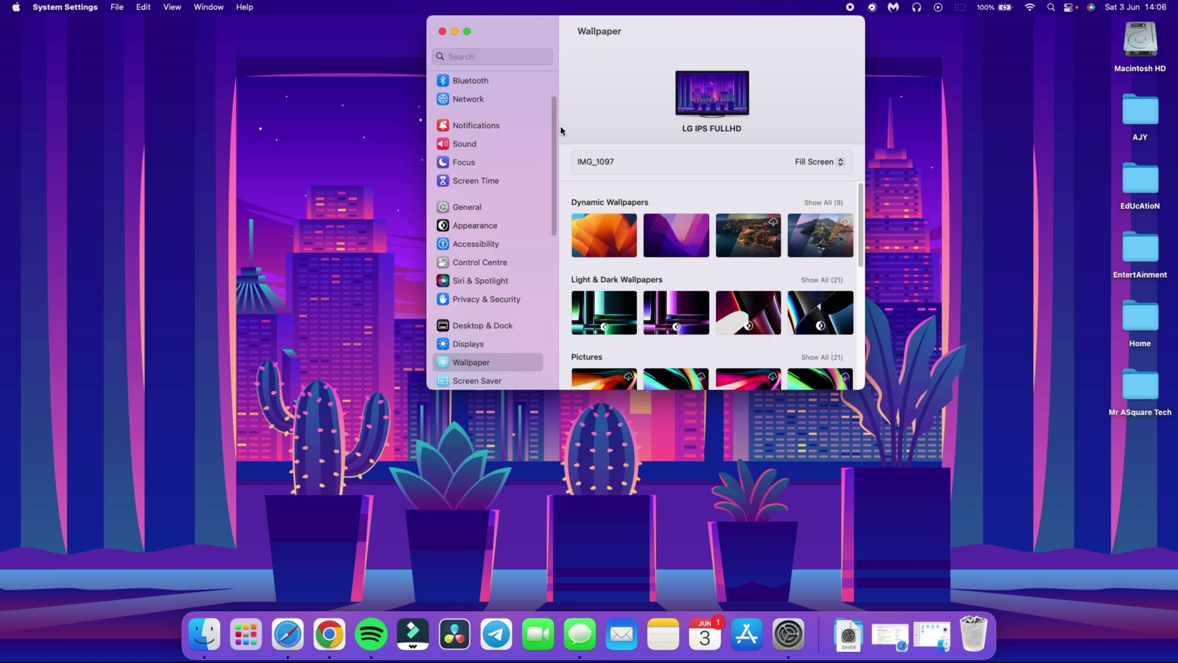
left_click_drag(548, 34, 466, 133)
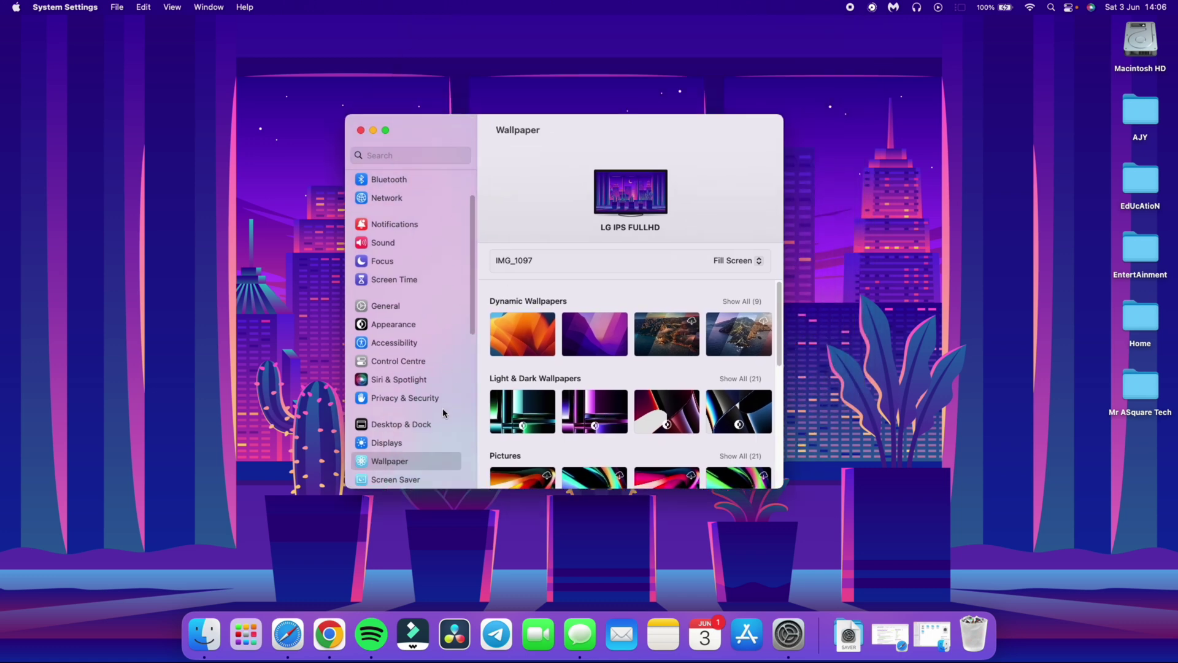
left_click_drag(472, 293, 473, 330)
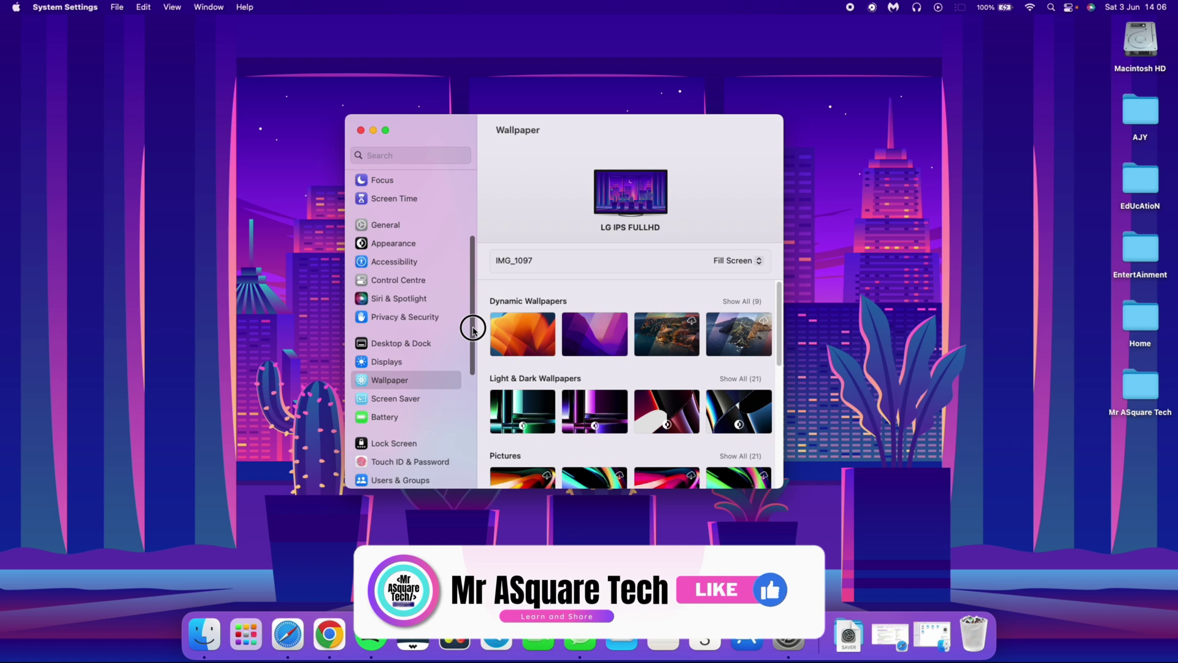
left_click(432, 400)
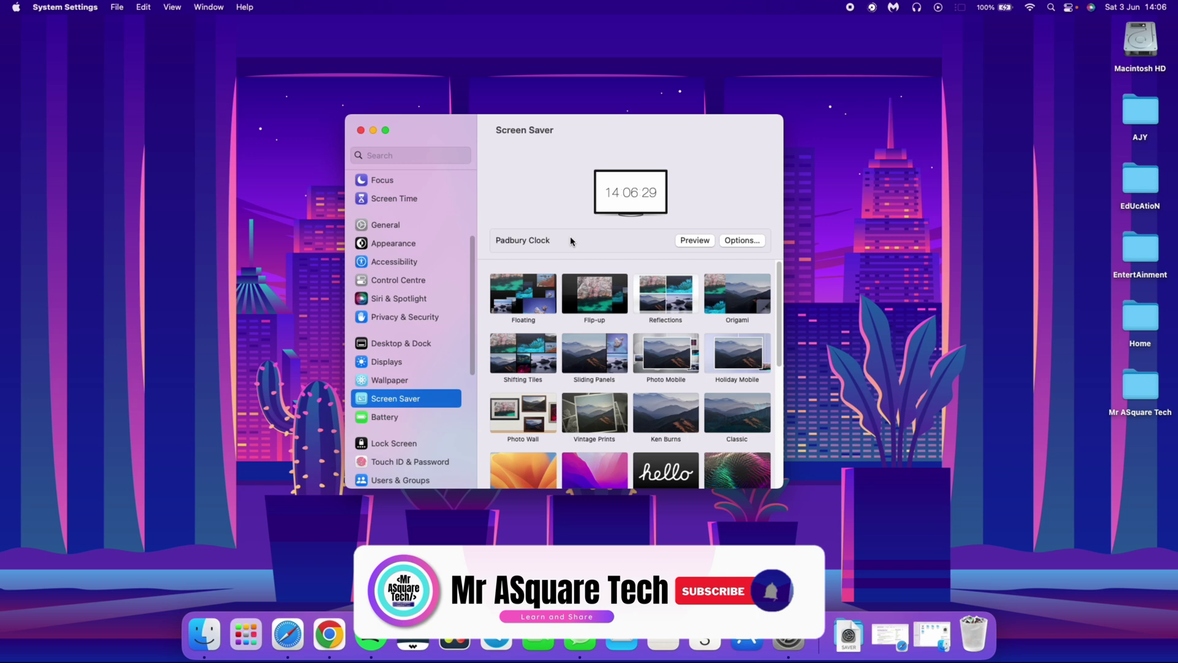
left_click_drag(472, 261, 471, 307)
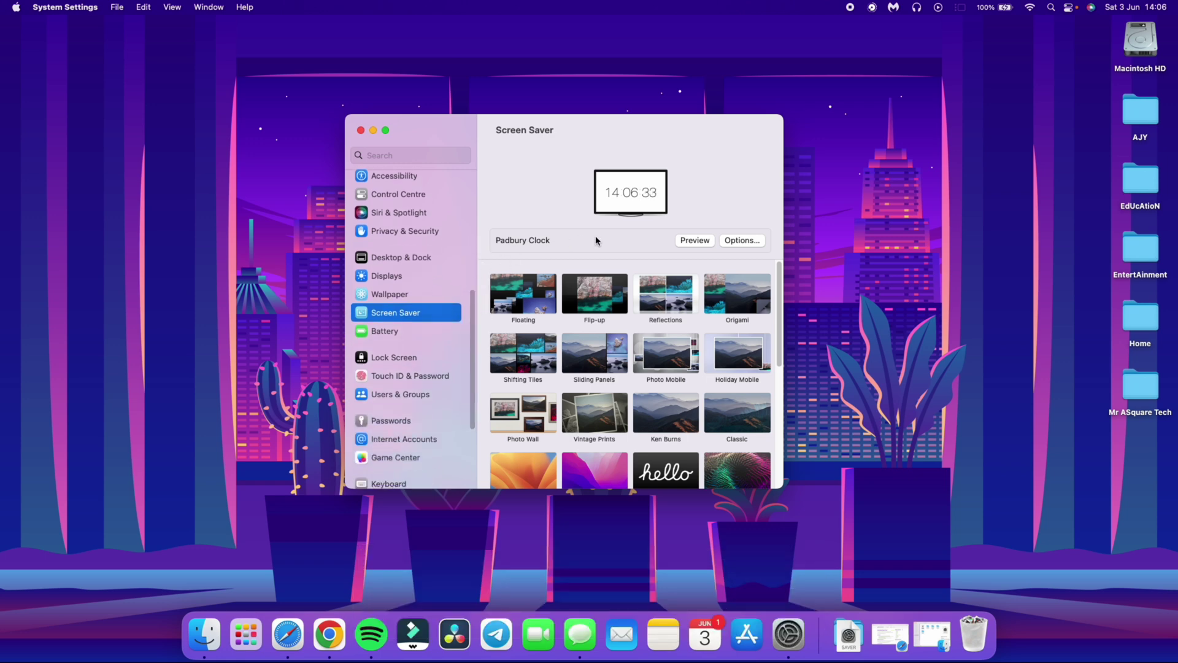
Step: On the Lock Screen pane, set Start Screen Saver when inactive to For 2 minutes
left_click(419, 356)
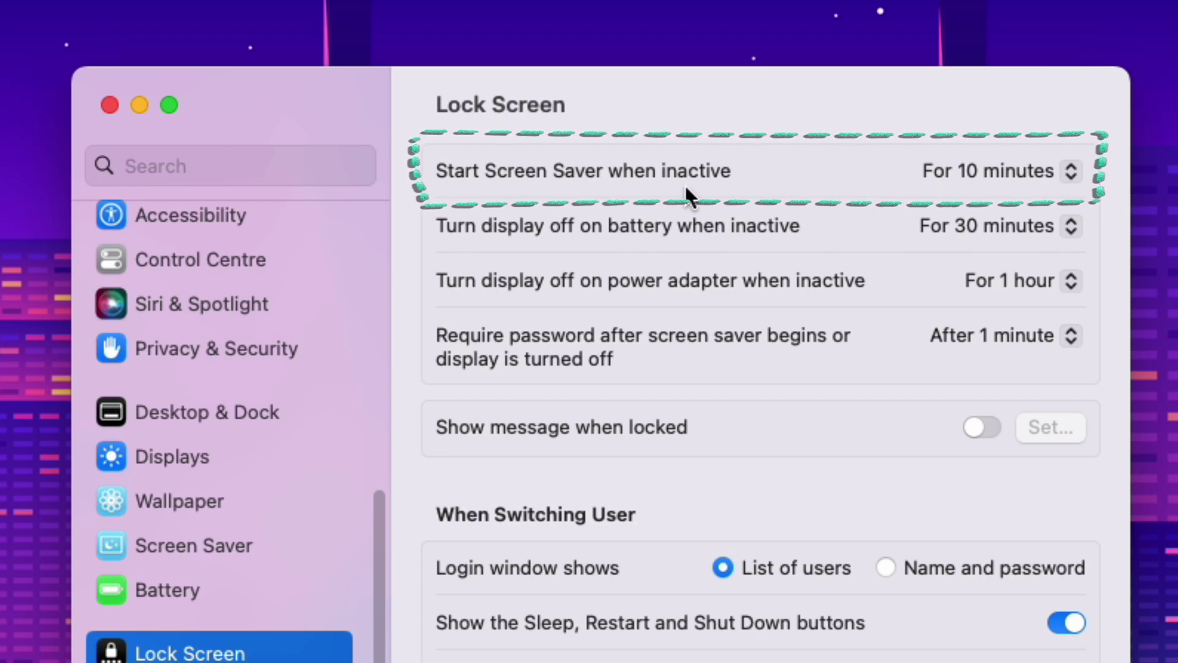
left_click(1008, 178)
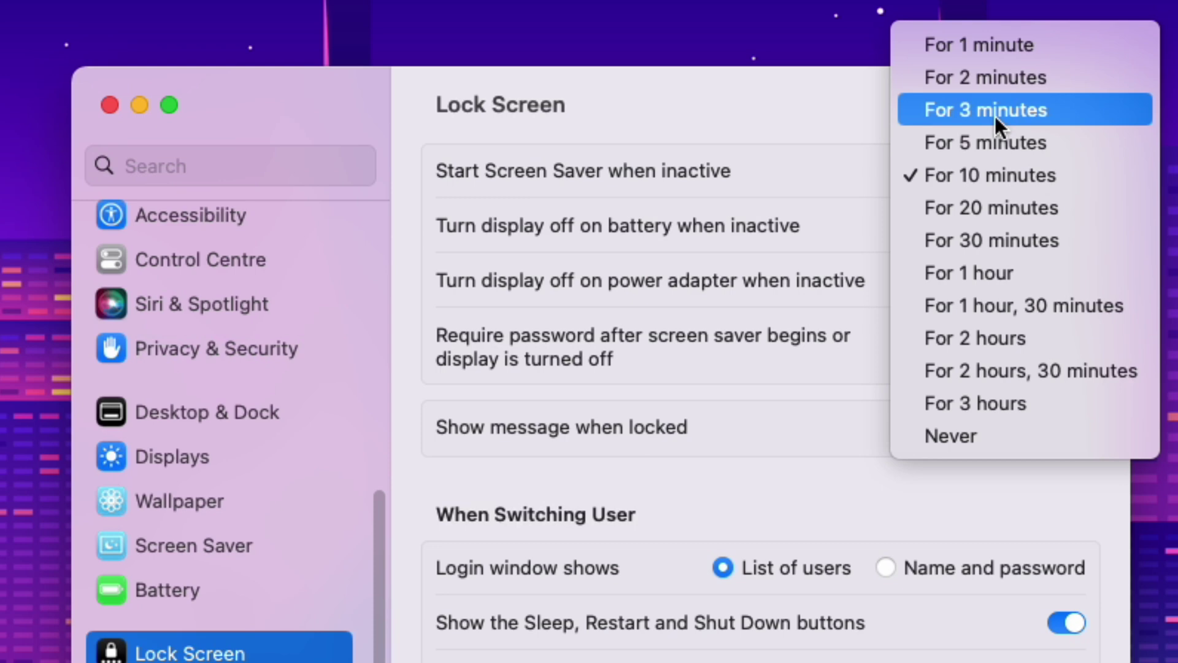
left_click(991, 78)
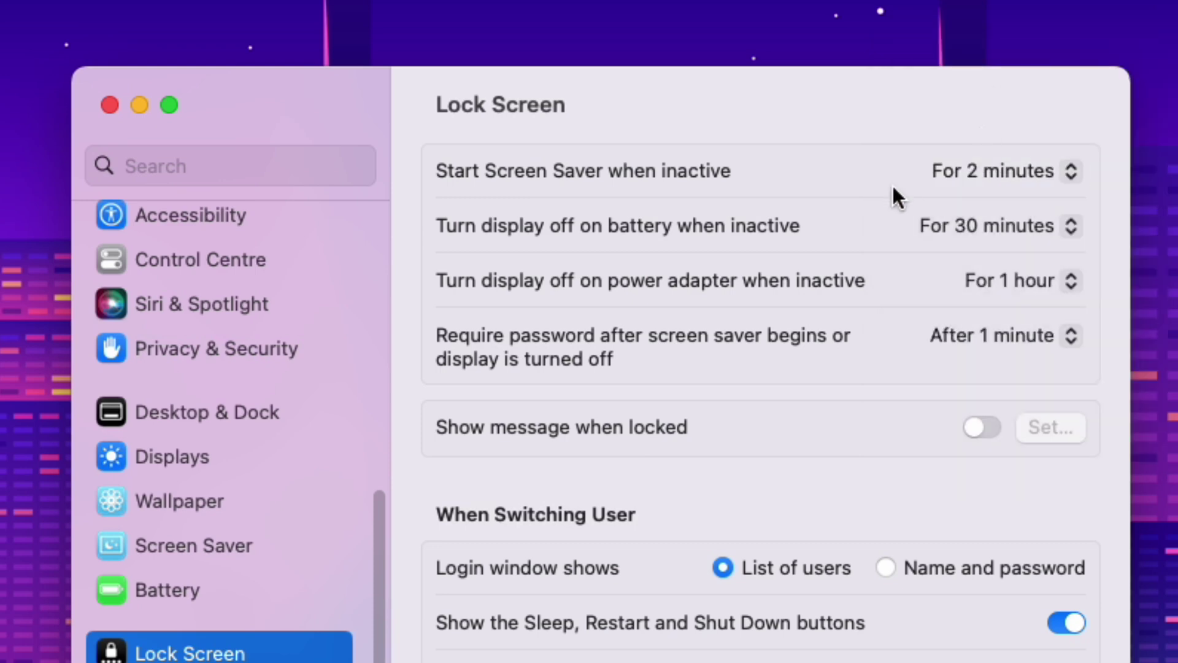